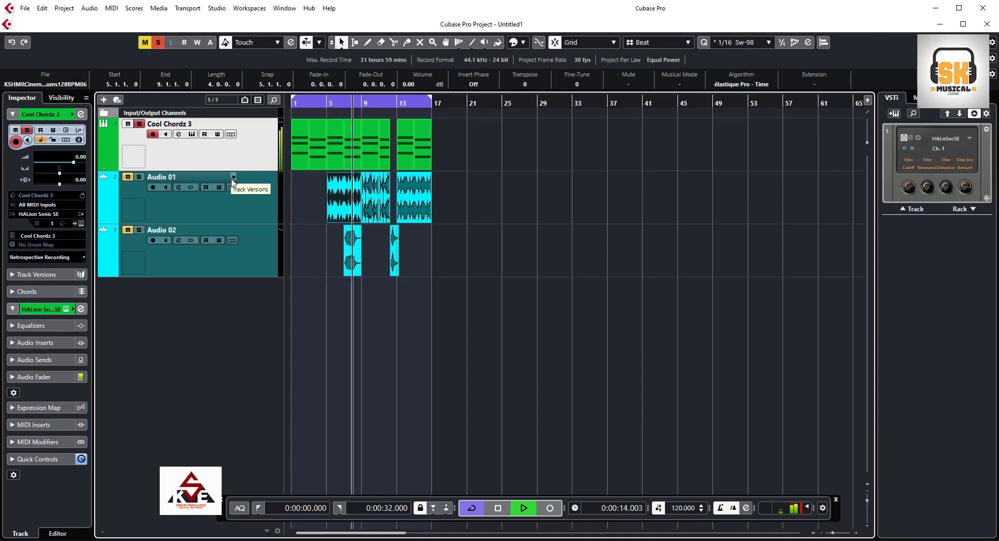
- Stop the running playback and play the soloed Audio 01 track from bar 5
{"action": "key", "text": "space"}
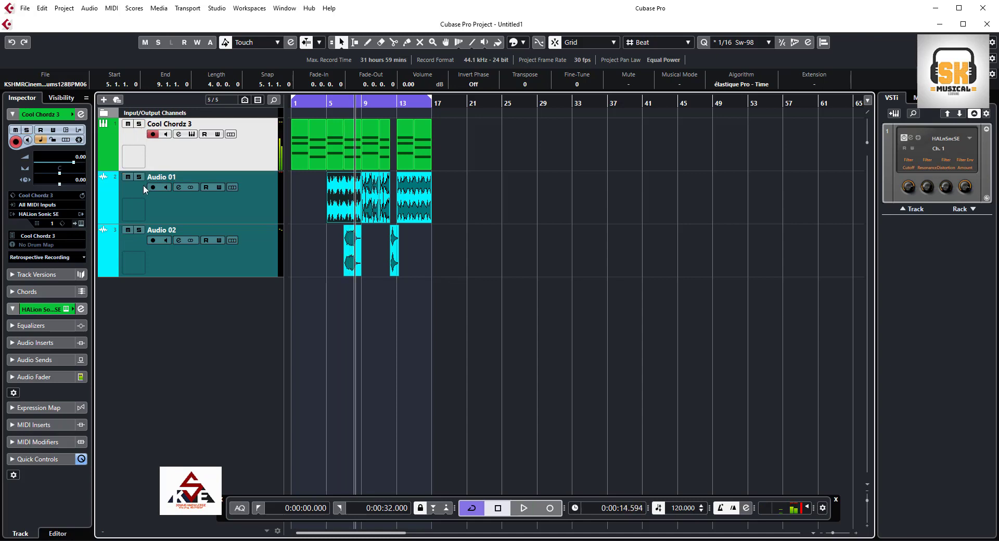
{"action": "key", "text": "Home"}
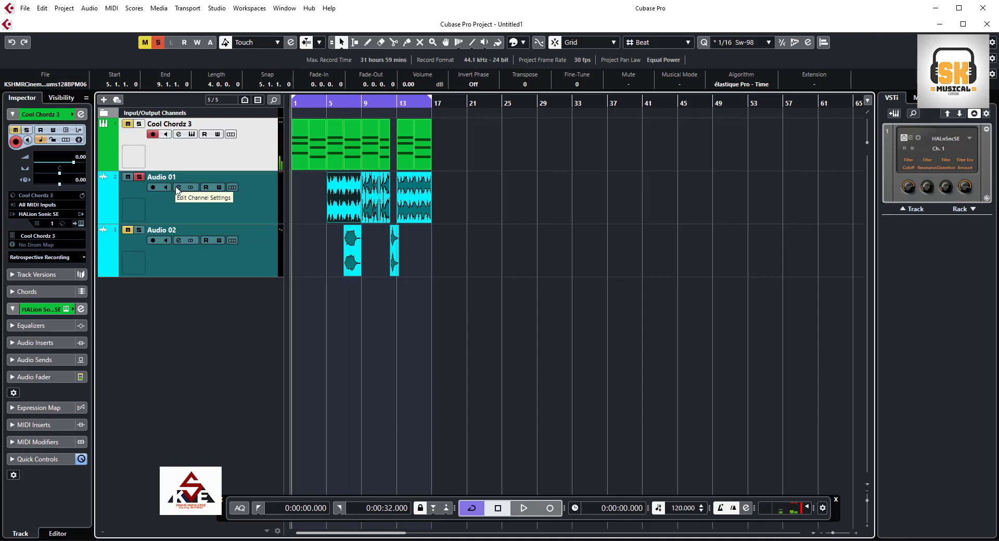
{"action": "left_click", "coordinate": [327, 103]}
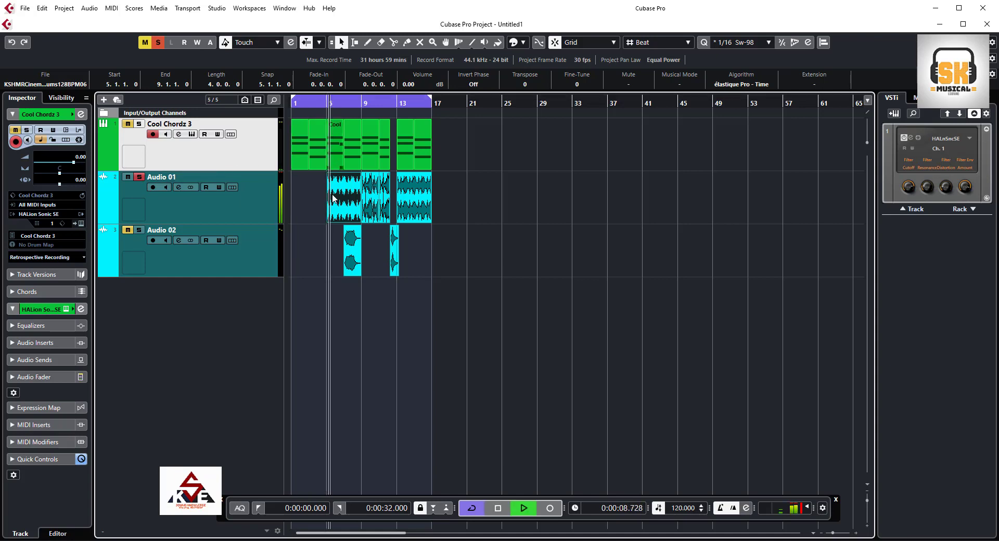
- Apply a high-cut filter in Audio 01's channel equalizer, rolling off the highs from about 5 kHz
{"action": "left_click", "coordinate": [241, 215]}
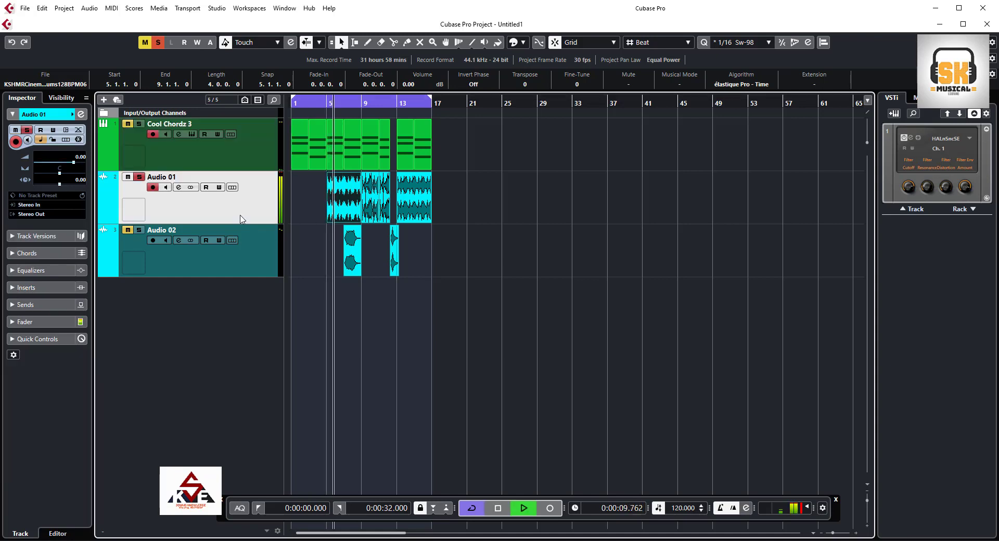
{"action": "left_click", "coordinate": [179, 188]}
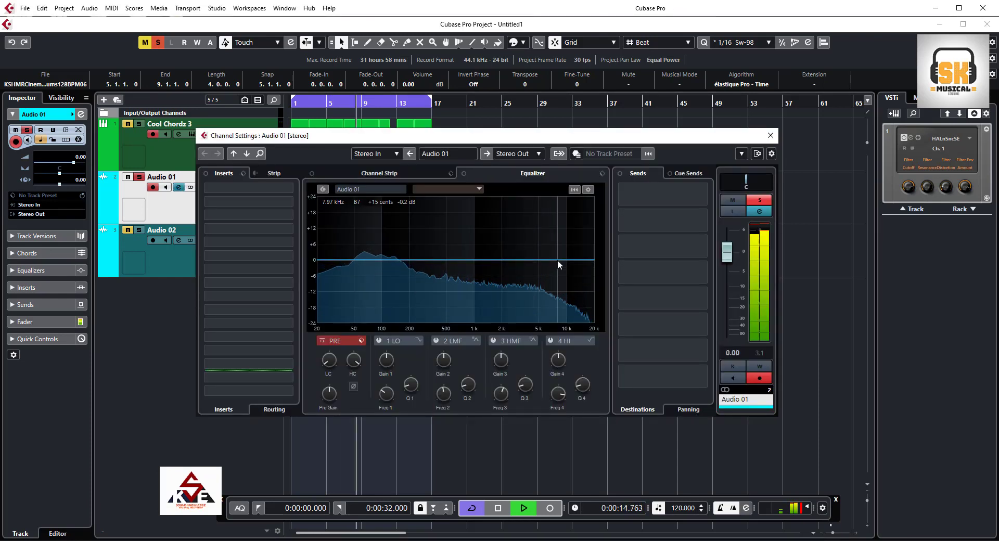
{"action": "left_click", "coordinate": [357, 363]}
{"action": "left_click_drag", "start_coordinate": [357, 364], "coordinate": [358, 390]}
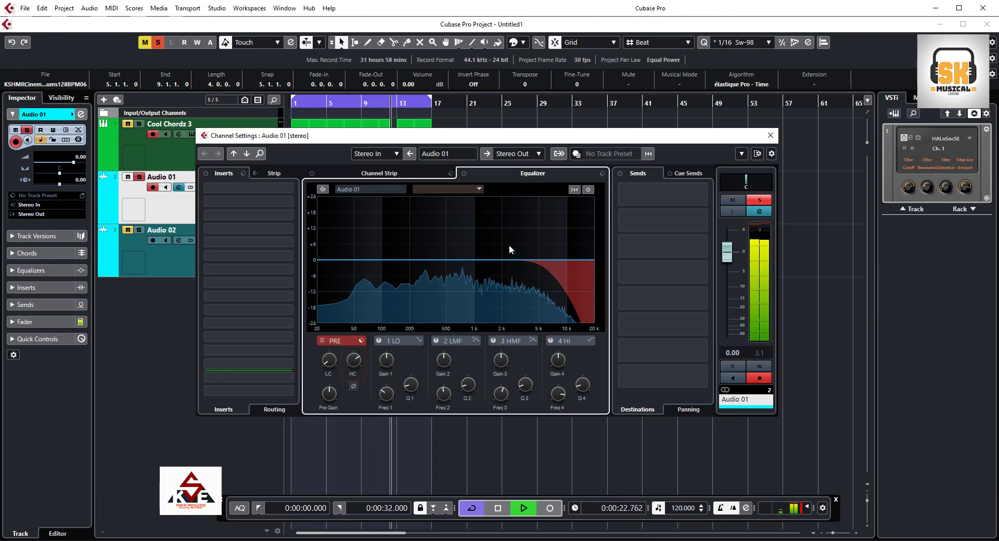
{"action": "left_click", "coordinate": [770, 135]}
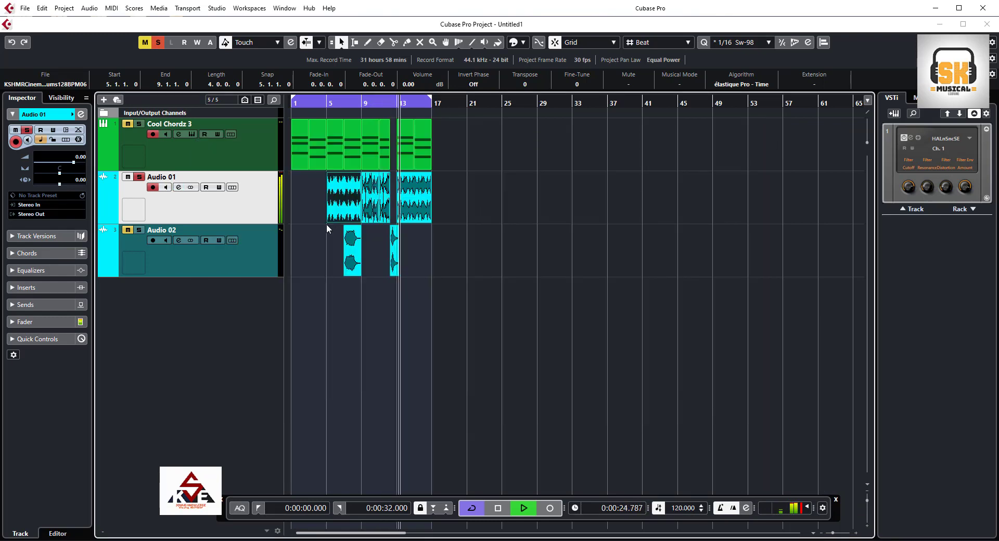
- Audition the Cool Chordz 3 track by soloing it alongside Audio 01, and take its solo off again
{"action": "left_click", "coordinate": [224, 166]}
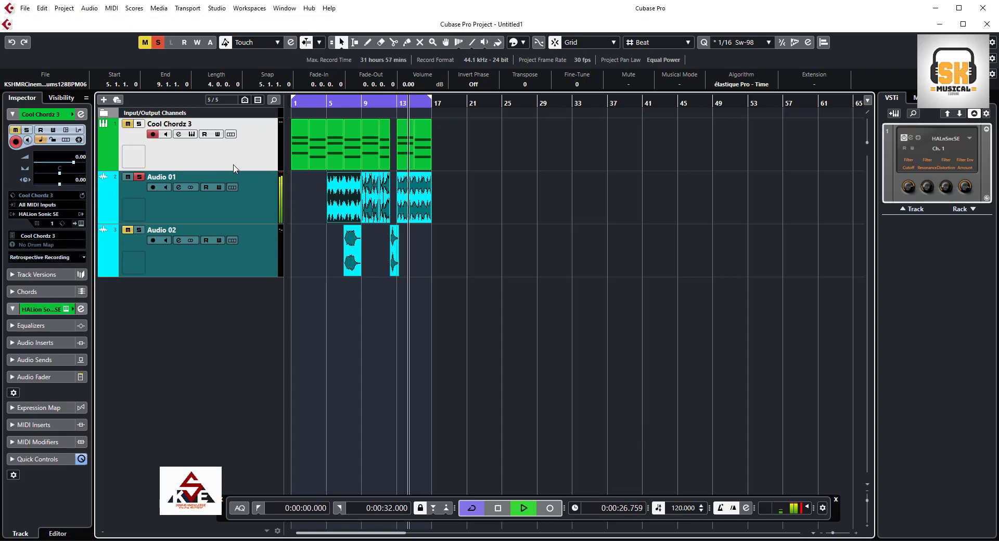
{"action": "left_click", "coordinate": [139, 124]}
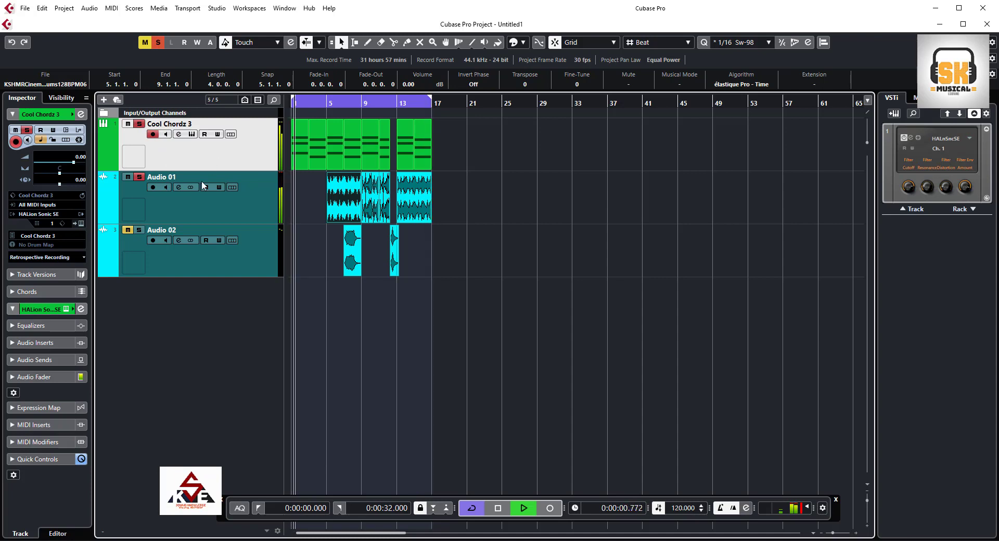
{"action": "left_click", "coordinate": [139, 124]}
{"action": "left_click", "coordinate": [128, 124]}
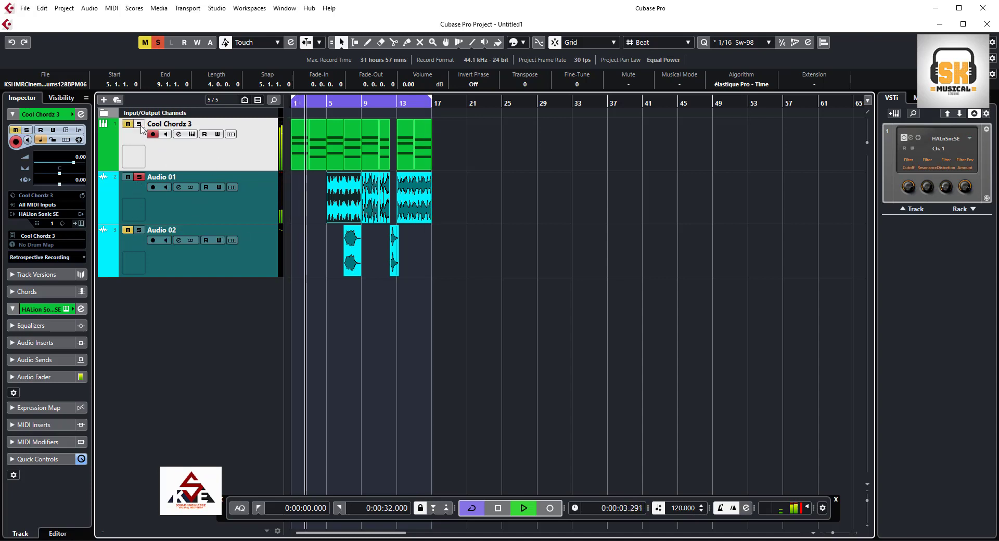
- Take the solo off Audio 01 and solo Audio 02 instead
{"action": "left_click", "coordinate": [202, 206]}
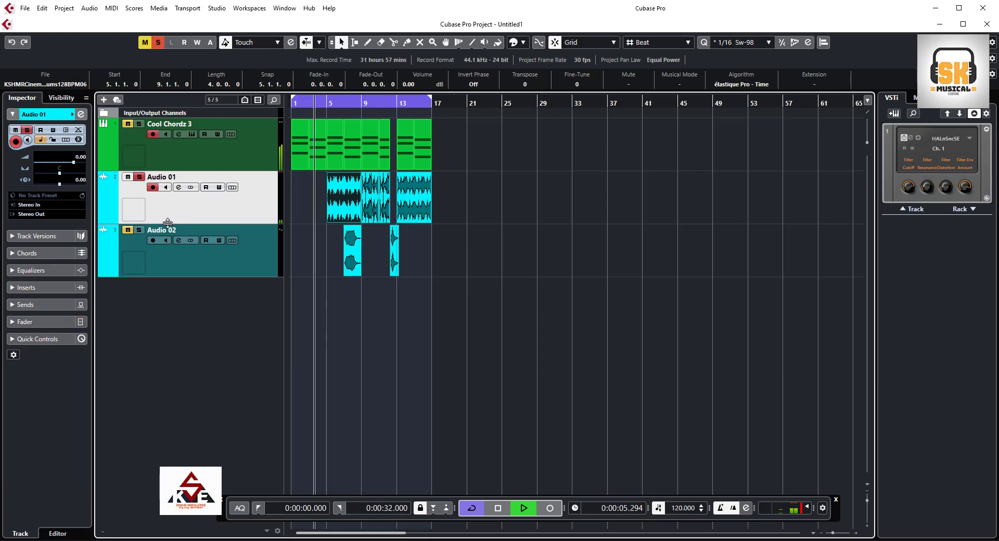
{"action": "left_click", "coordinate": [139, 177]}
{"action": "left_click", "coordinate": [128, 176]}
{"action": "left_click", "coordinate": [139, 229]}
{"action": "left_click", "coordinate": [127, 230]}
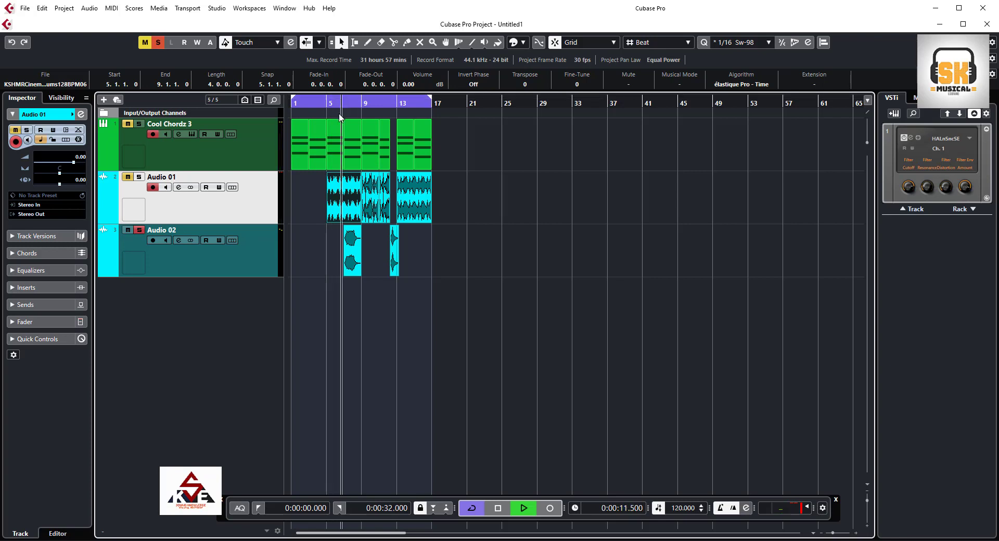
- Open Audio 02's channel settings and add a 3 HMF equalizer boost of about 3 dB near 3 kHz
{"action": "left_click", "coordinate": [207, 265]}
{"action": "left_click", "coordinate": [179, 240]}
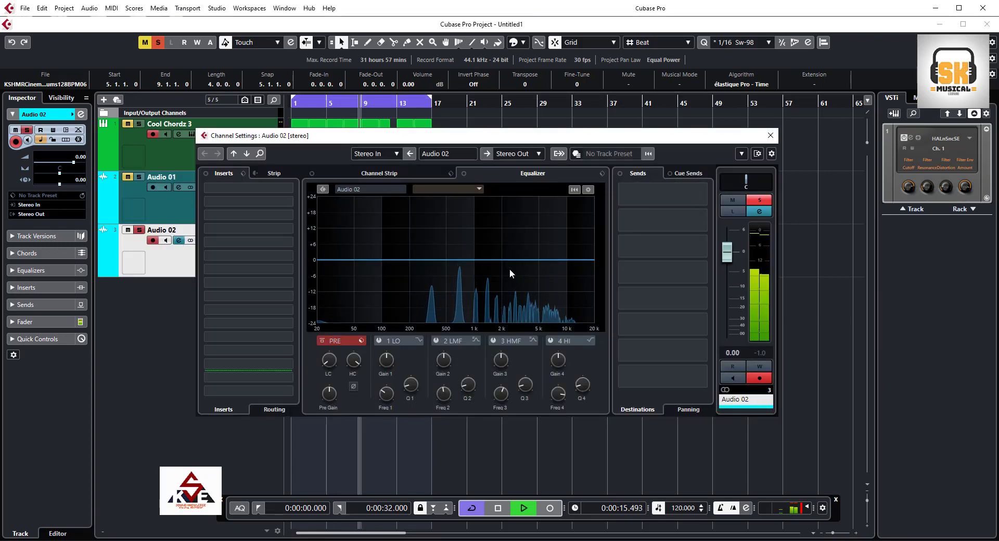
{"action": "left_click", "coordinate": [517, 257]}
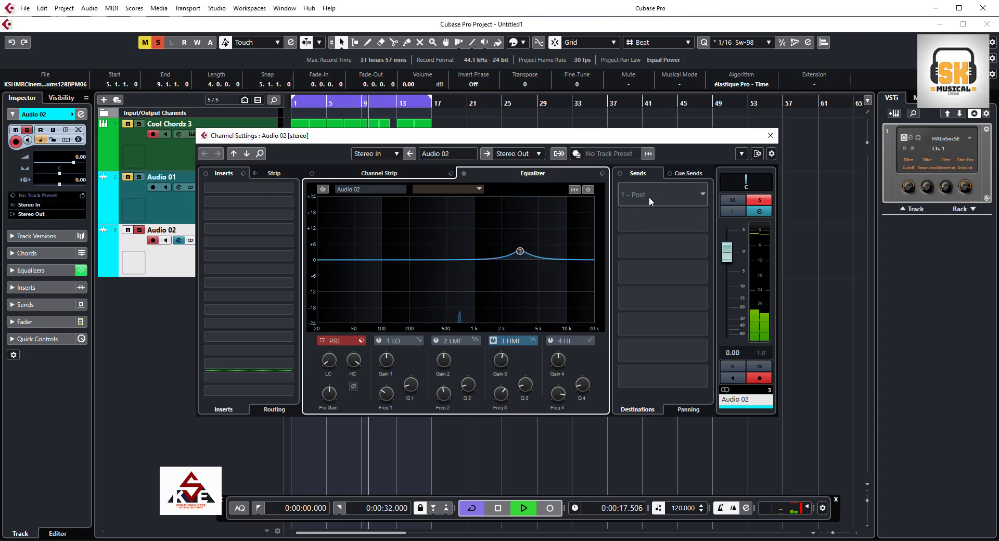
- Add a stereo FX channel with ValhallaVintageVerb to Audio 02's first send, routed to Stereo Out
{"action": "left_click", "coordinate": [649, 196]}
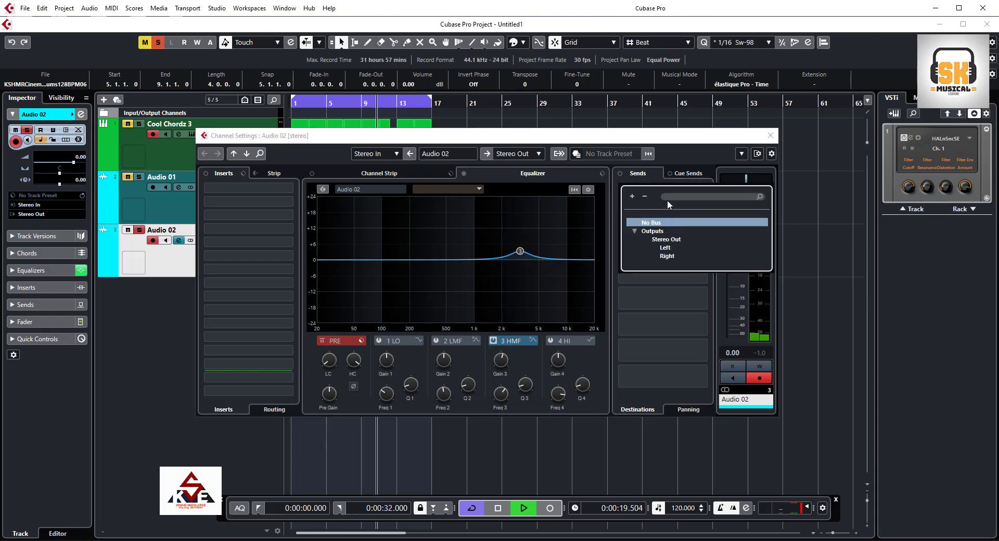
{"action": "left_click", "coordinate": [667, 199]}
{"action": "left_click", "coordinate": [634, 180]}
{"action": "right_click", "coordinate": [657, 197]}
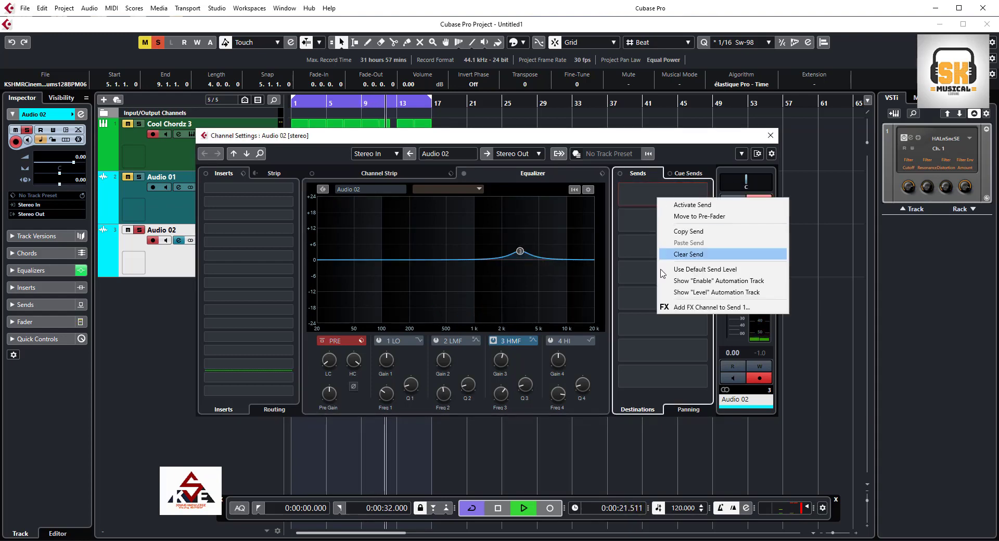
{"action": "left_click", "coordinate": [736, 369]}
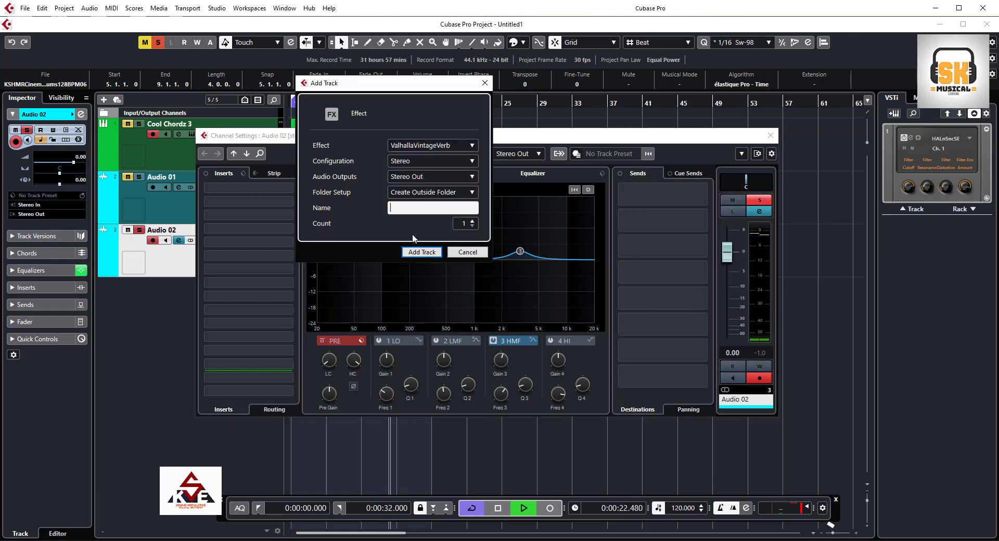
{"action": "left_click", "coordinate": [423, 144]}
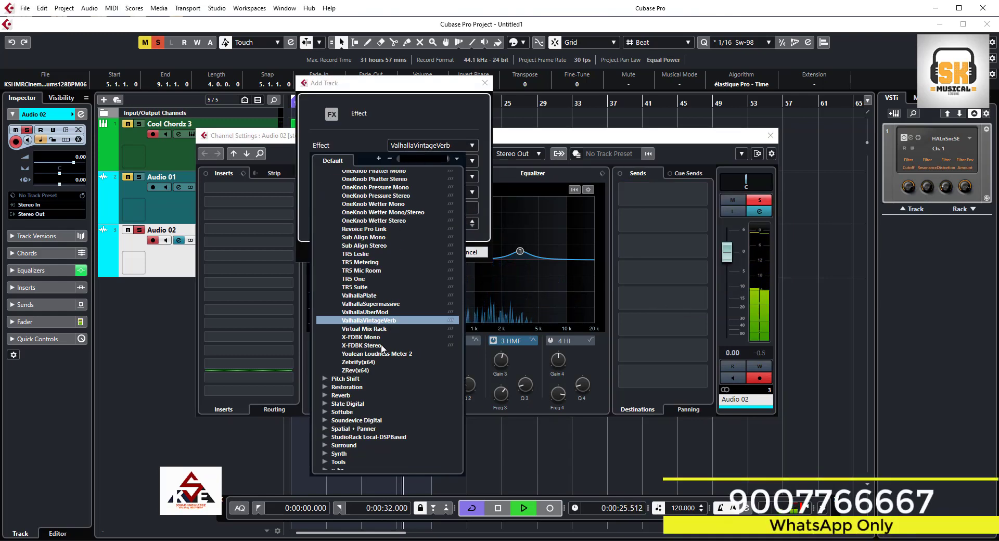
{"action": "left_click", "coordinate": [379, 321]}
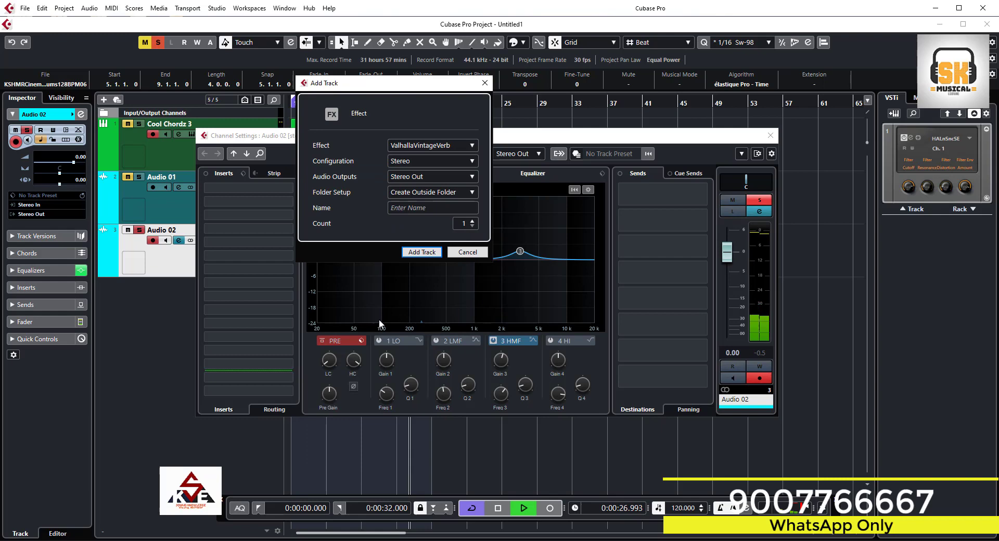
{"action": "left_click", "coordinate": [420, 252]}
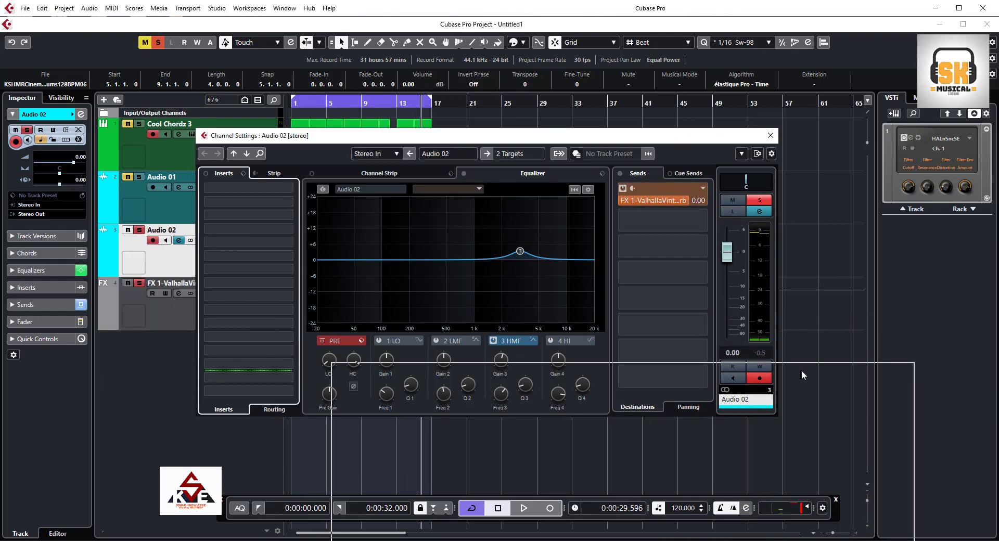
{"action": "left_click_drag", "start_coordinate": [801, 370], "coordinate": [801, 370]}
- Play the soloed Audio 02 from about bar 7 to hear its reverb, and stop playback
{"action": "left_click", "coordinate": [343, 105]}
{"action": "key", "text": "space"}
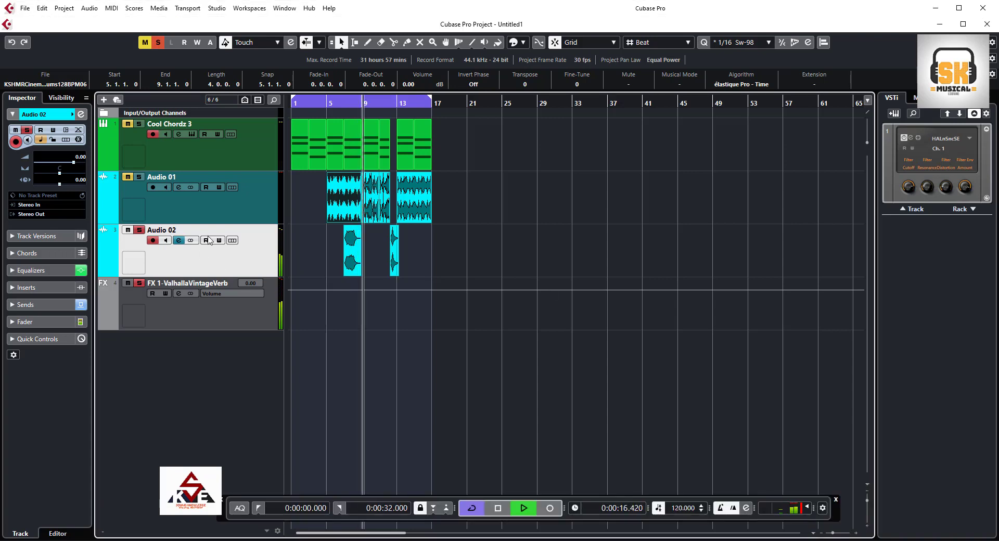
{"action": "key", "text": "space"}
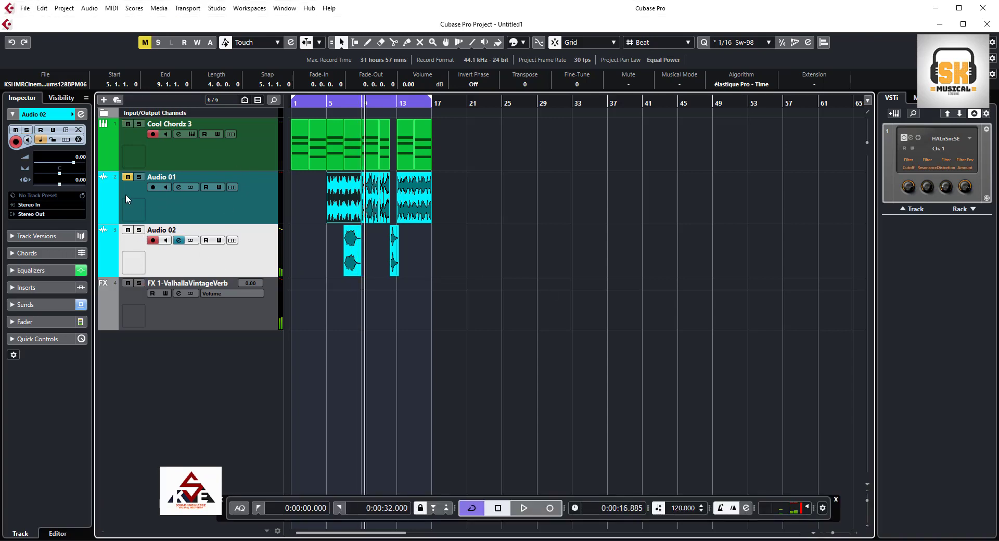
- Unmute Audio 01 and play the full arrangement from the start
{"action": "left_click", "coordinate": [126, 180]}
{"action": "left_click_drag", "start_coordinate": [307, 103], "coordinate": [285, 106]}
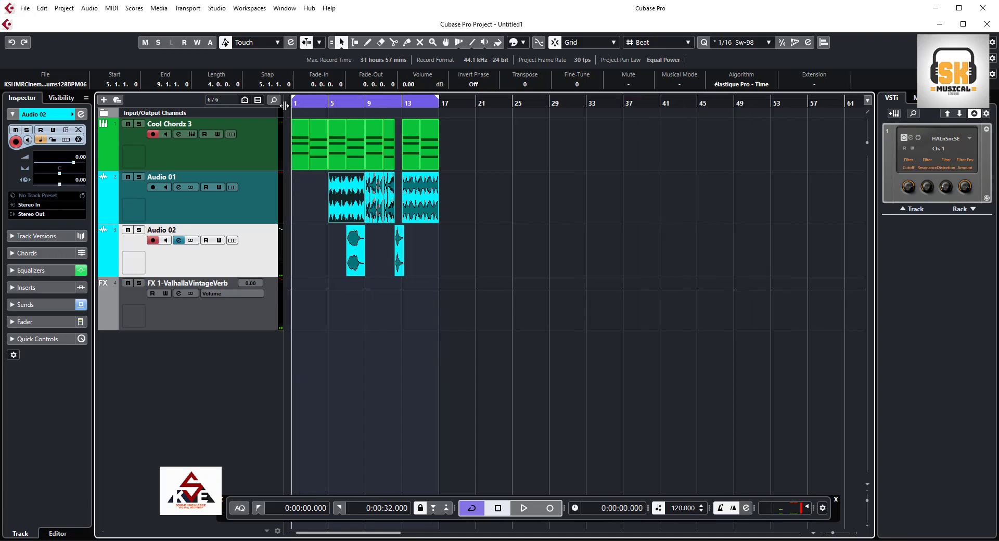
{"action": "key", "text": "space"}
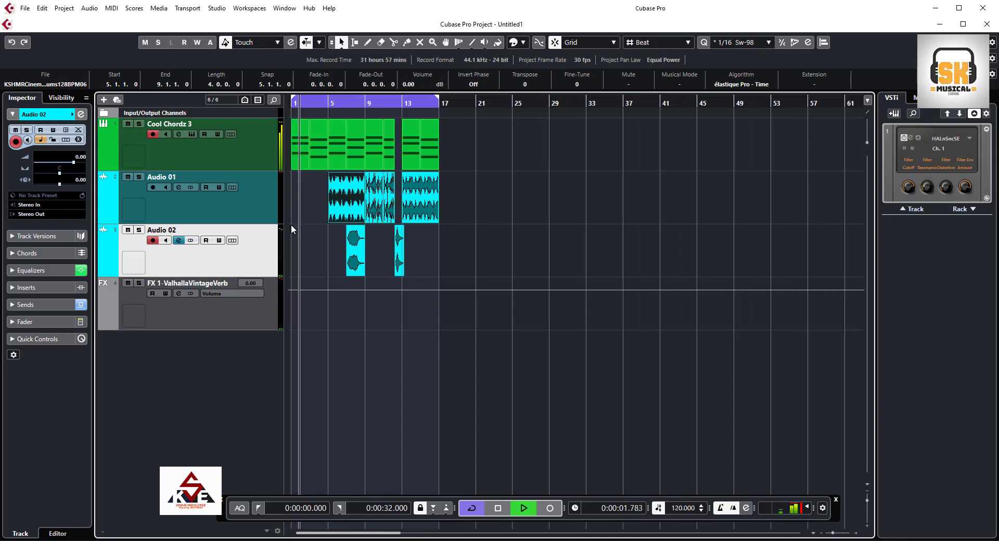
{"action": "left_click", "coordinate": [241, 206]}
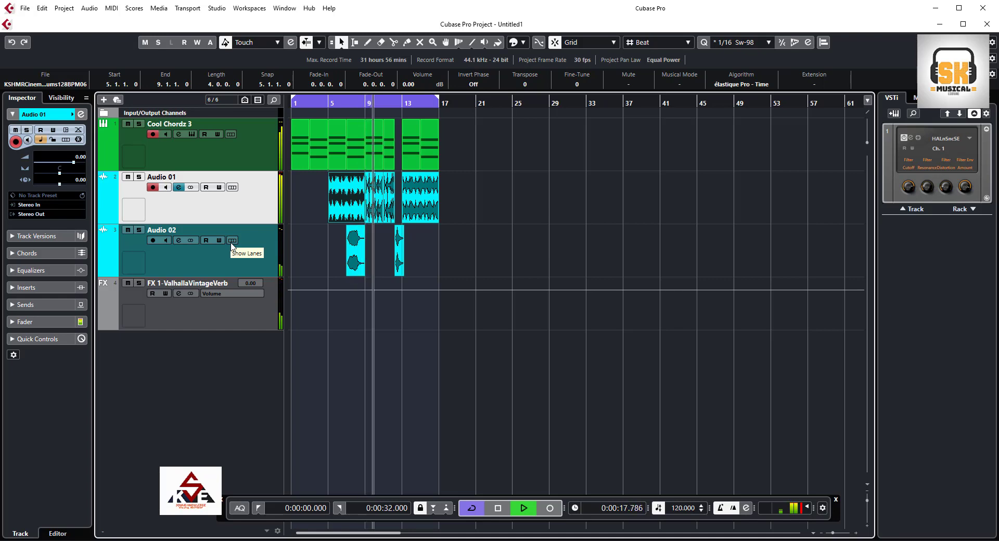
{"action": "key", "text": "h"}
{"action": "key", "text": "h"}
{"action": "key", "text": "h"}
{"action": "key", "text": "h"}
{"action": "key", "text": "h"}
{"action": "key", "text": "h"}
{"action": "key", "text": "h"}
{"action": "key", "text": "h"}
{"action": "key", "text": "h"}
{"action": "key", "text": "h"}
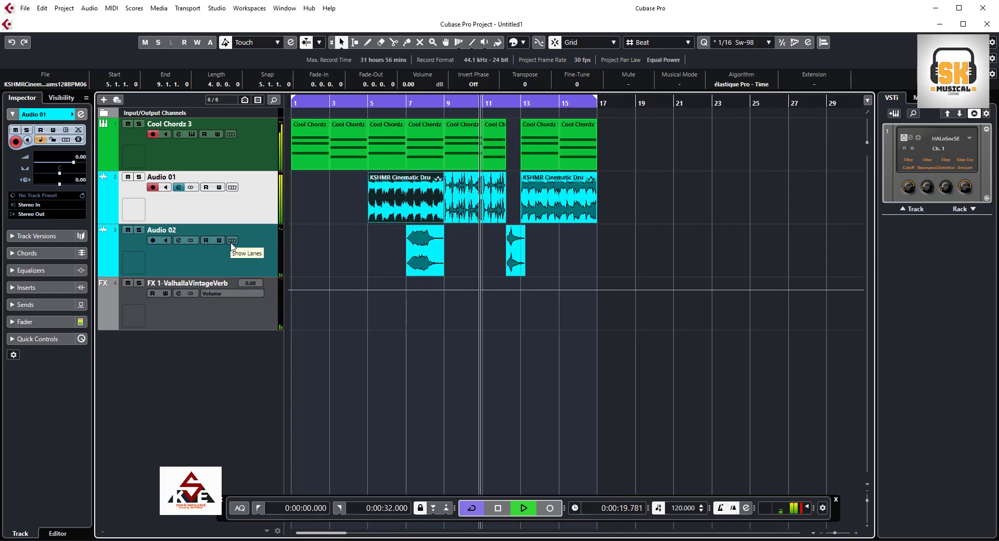
{"action": "key", "text": "g"}
{"action": "key", "text": "g"}
{"action": "key", "text": "g"}
{"action": "key", "text": "g"}
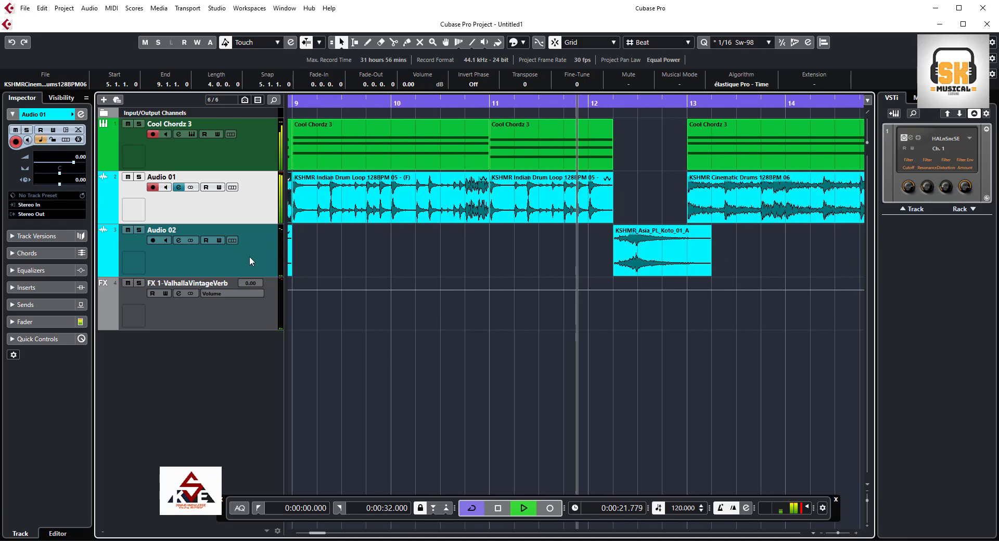
{"action": "key", "text": "g"}
{"action": "key", "text": "g"}
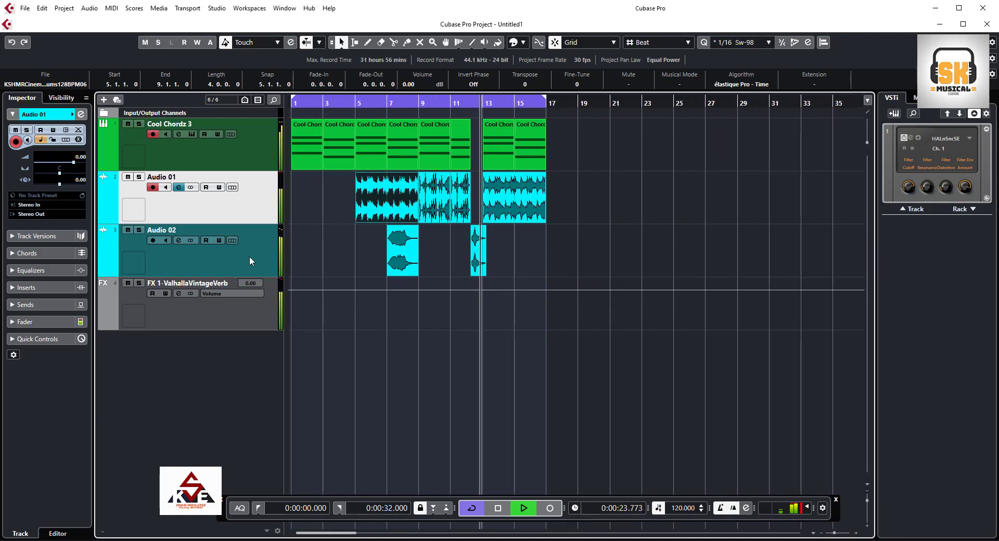
{"action": "key", "text": "g"}
{"action": "key", "text": "g"}
{"action": "key", "text": "g"}
{"action": "key", "text": "g"}
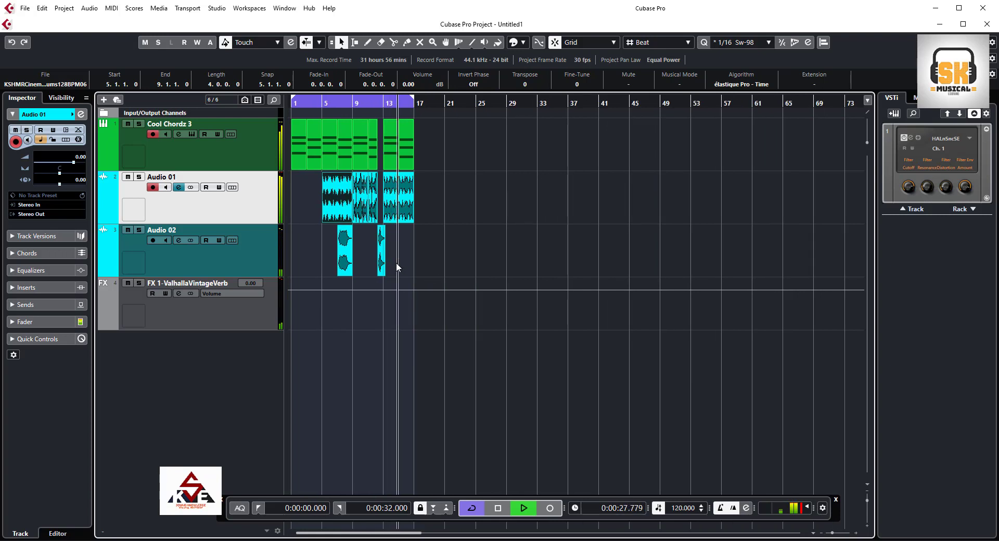
{"action": "left_click", "coordinate": [241, 261]}
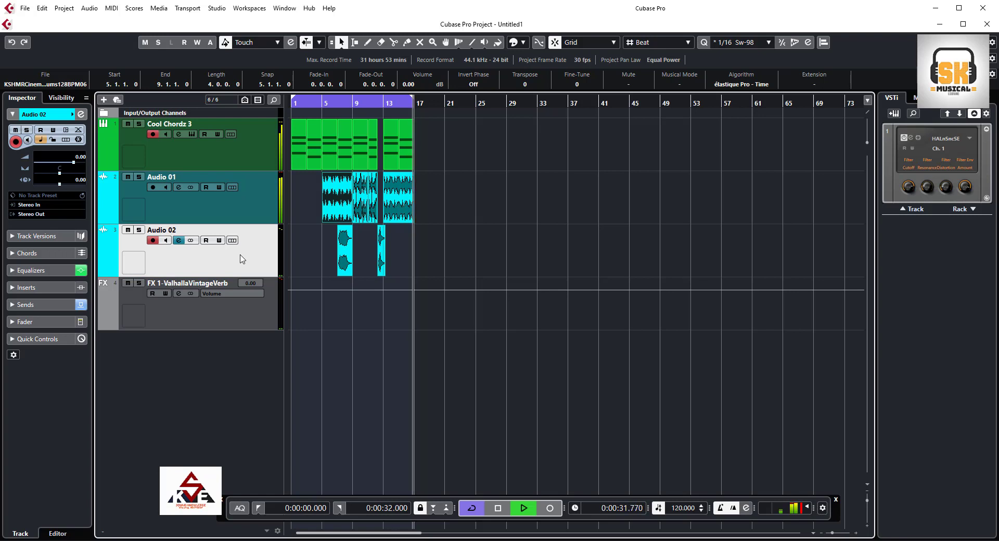
{"action": "left_click", "coordinate": [226, 214]}
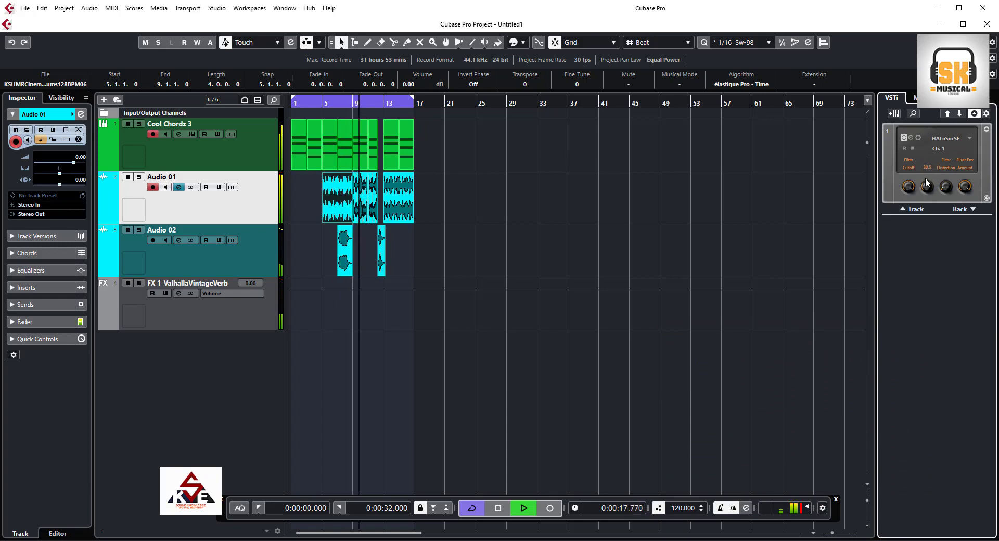
{"action": "left_click", "coordinate": [253, 248]}
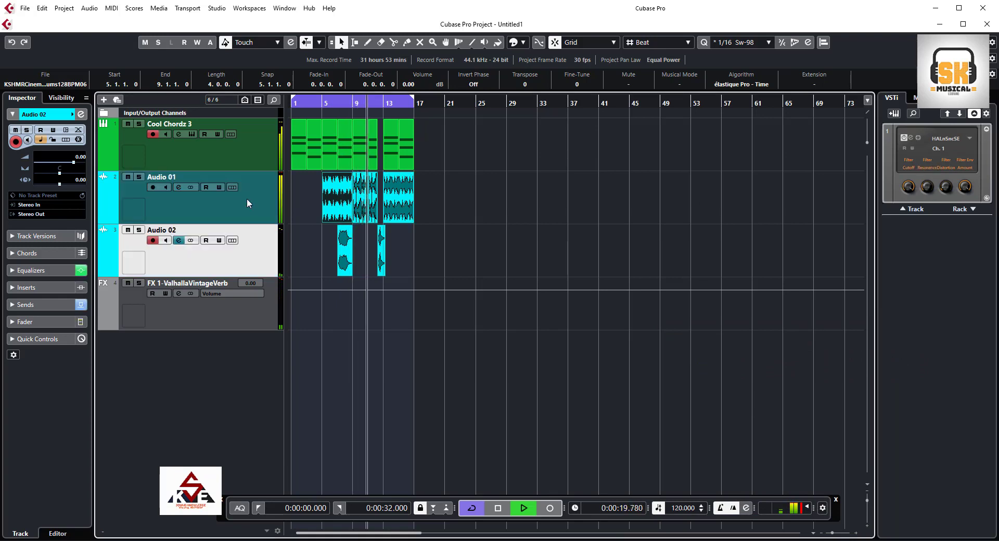
- Duplicate the Audio 01 track with its events, and stop playback just after bar 5
{"action": "right_click", "coordinate": [247, 200]}
{"action": "left_click", "coordinate": [290, 236]}
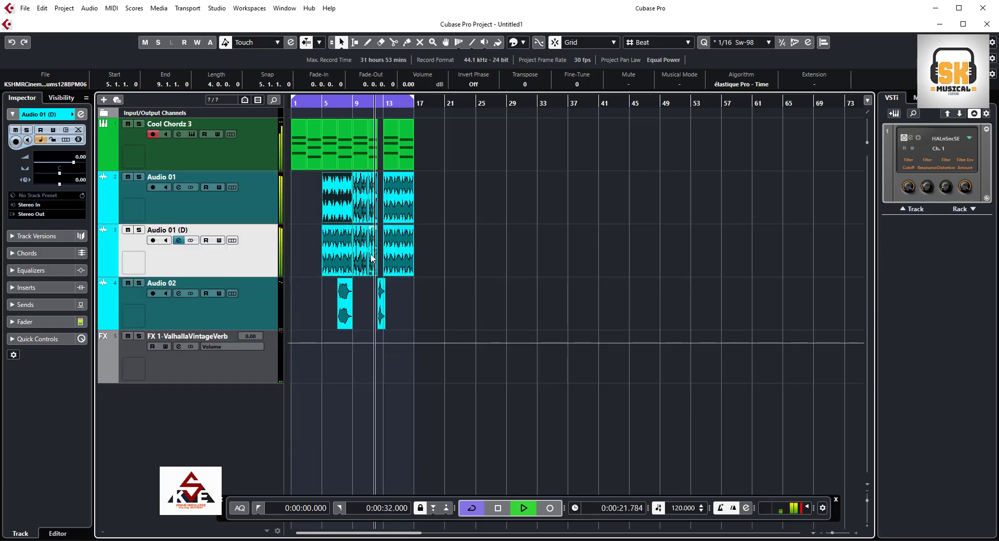
{"action": "left_click", "coordinate": [364, 255]}
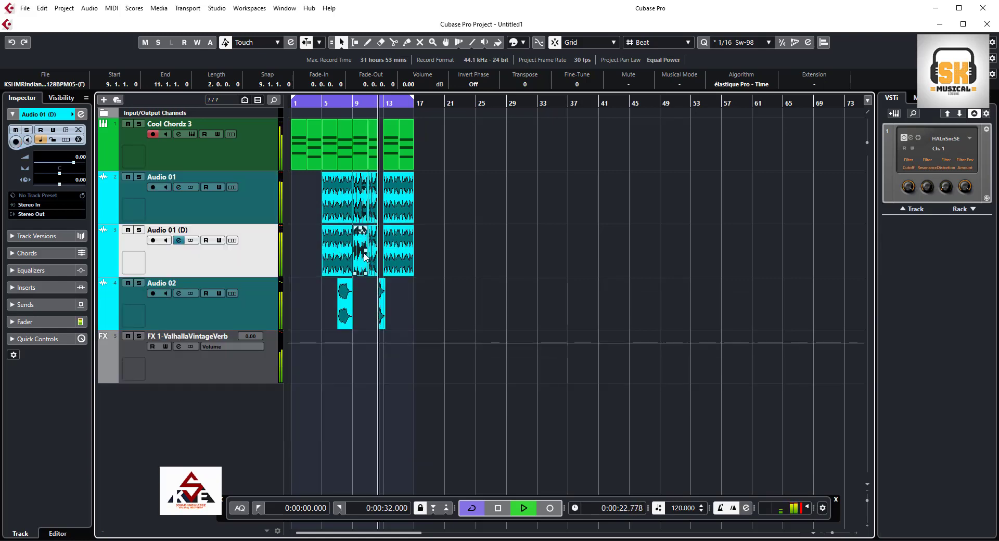
{"action": "left_click", "coordinate": [454, 273]}
{"action": "left_click_drag", "start_coordinate": [320, 105], "coordinate": [338, 162]}
{"action": "key", "text": "space"}
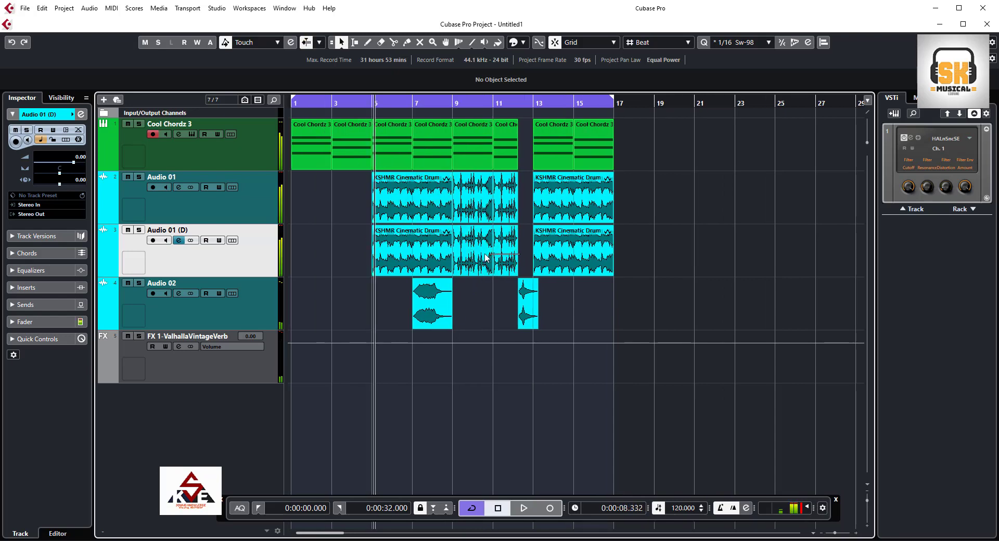
- Replace the chopped drum events from bar 9 on Audio 01 (D) with a duplicate of the bar 5 event, trimmed to end at 12.2.1.0
{"action": "left_click_drag", "start_coordinate": [467, 256], "coordinate": [467, 256]}
{"action": "key", "text": "Delete"}
{"action": "left_click", "coordinate": [417, 264]}
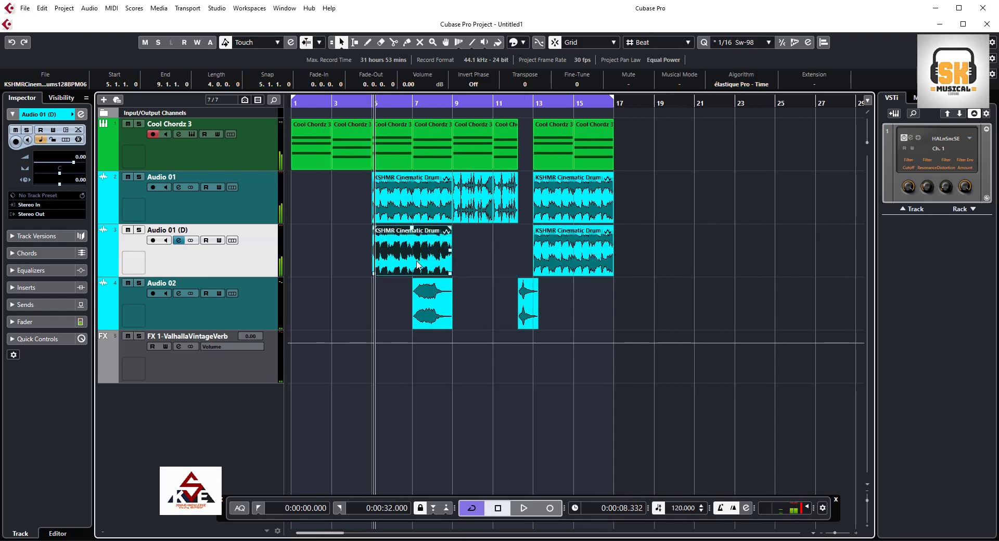
{"action": "key", "text": "ctrl+d"}
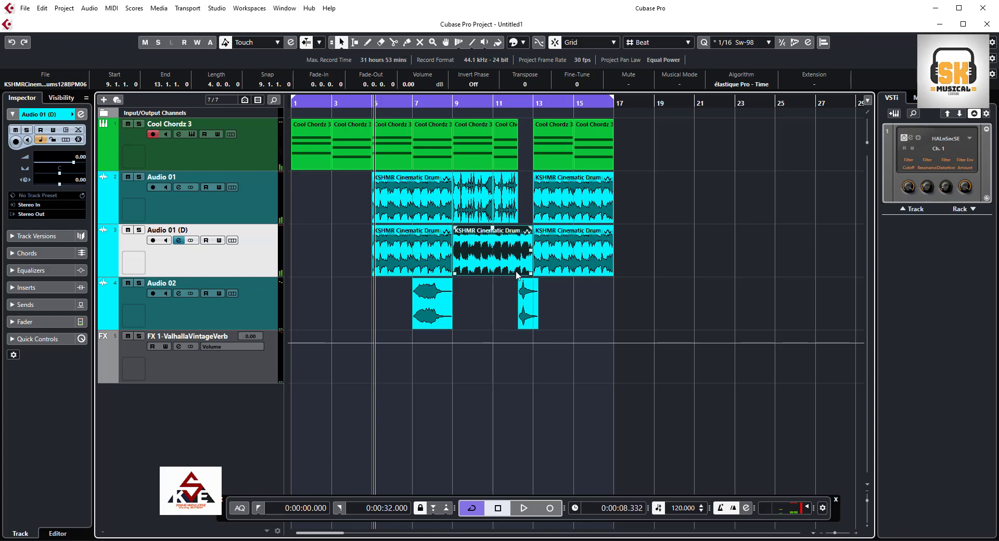
{"action": "left_click_drag", "start_coordinate": [528, 272], "coordinate": [518, 273]}
- Start playback and delete the Audio 01 (D) drum events at bars 5 and 13, keeping only the one at bar 9
{"action": "key", "text": "space"}
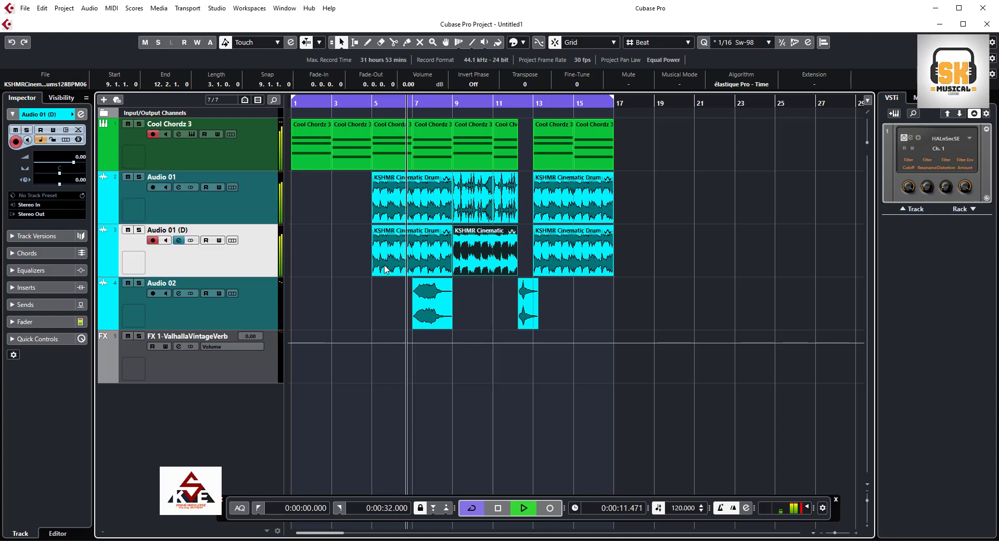
{"action": "left_click", "coordinate": [400, 260]}
{"action": "key", "text": "Delete"}
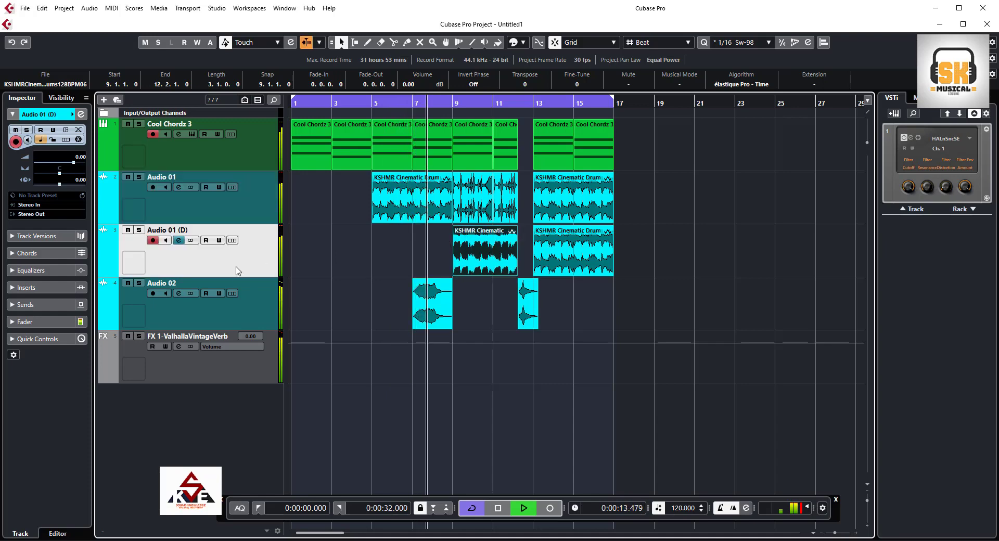
{"action": "left_click", "coordinate": [582, 267]}
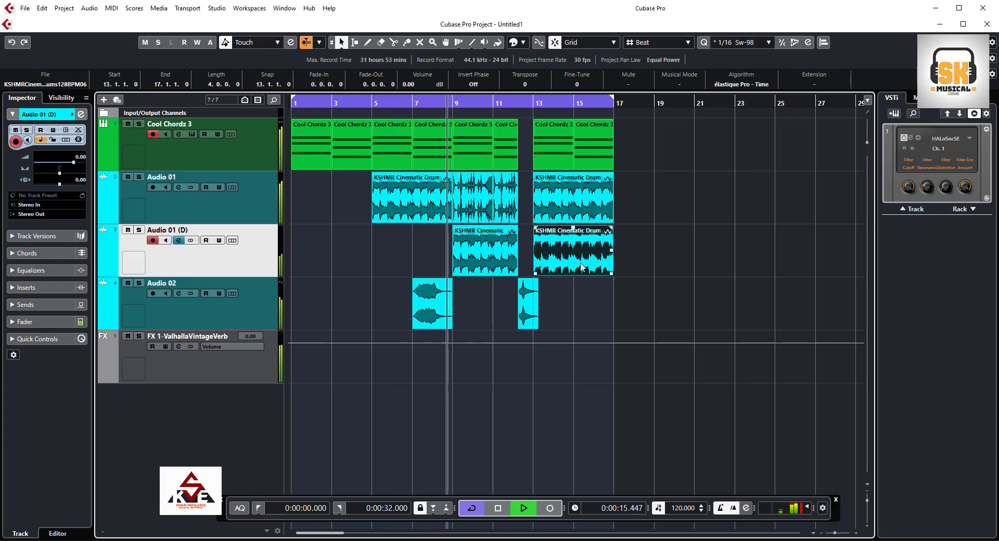
{"action": "key", "text": "Delete"}
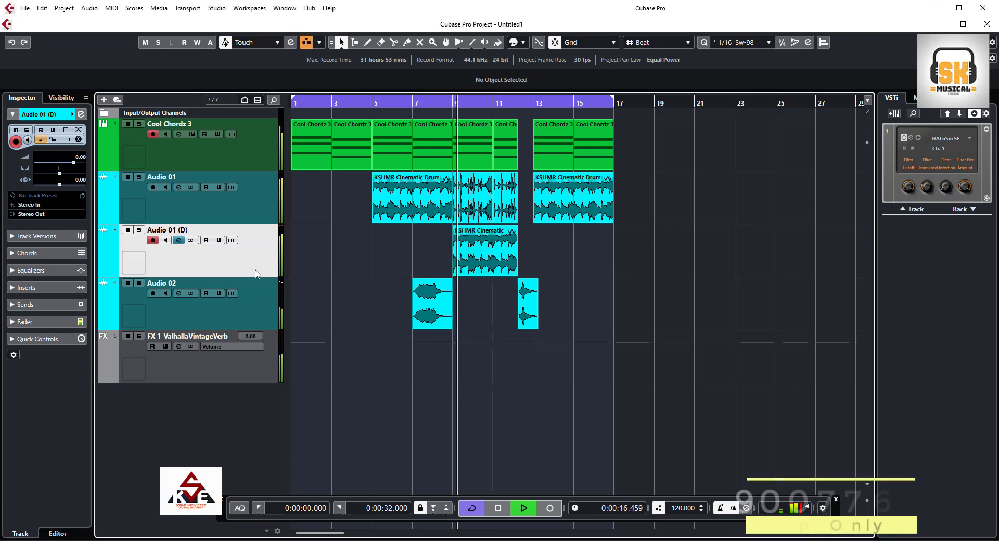
- Mute the short Audio 02 event at 12.2.1.0 with the Mute tool, unmute it again, and return to the Object Selection tool
{"action": "left_click", "coordinate": [245, 199]}
{"action": "left_click", "coordinate": [528, 321]}
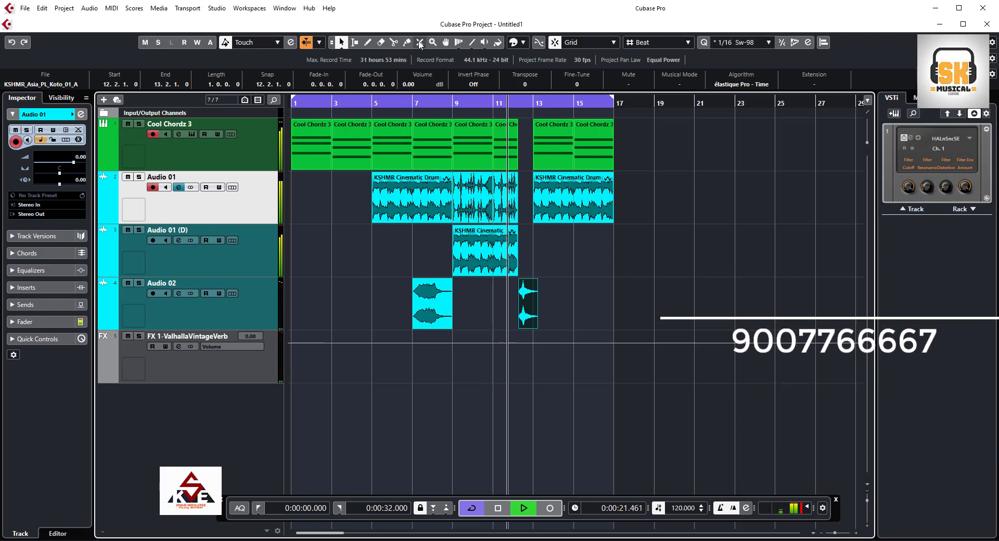
{"action": "key", "text": "7"}
{"action": "left_click", "coordinate": [534, 316]}
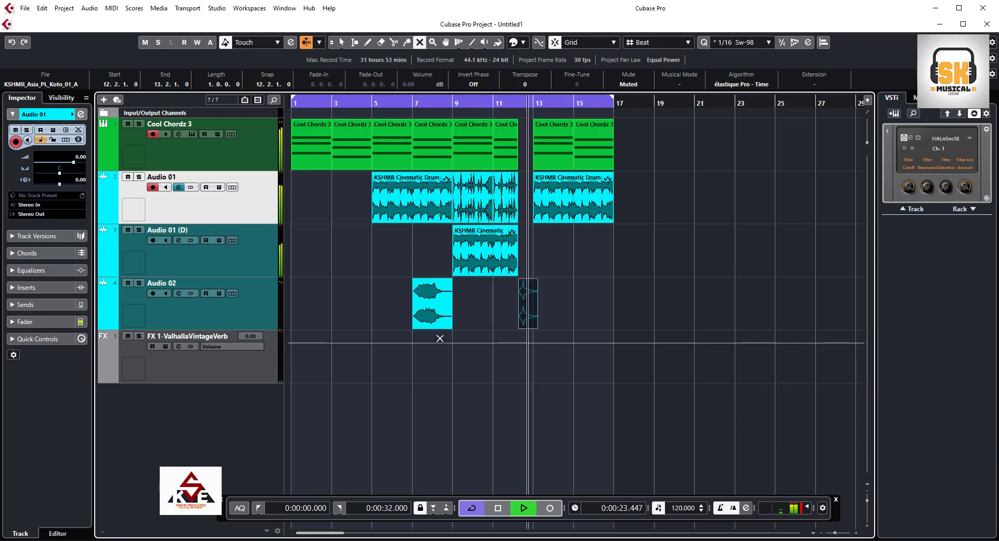
{"action": "left_click", "coordinate": [526, 317]}
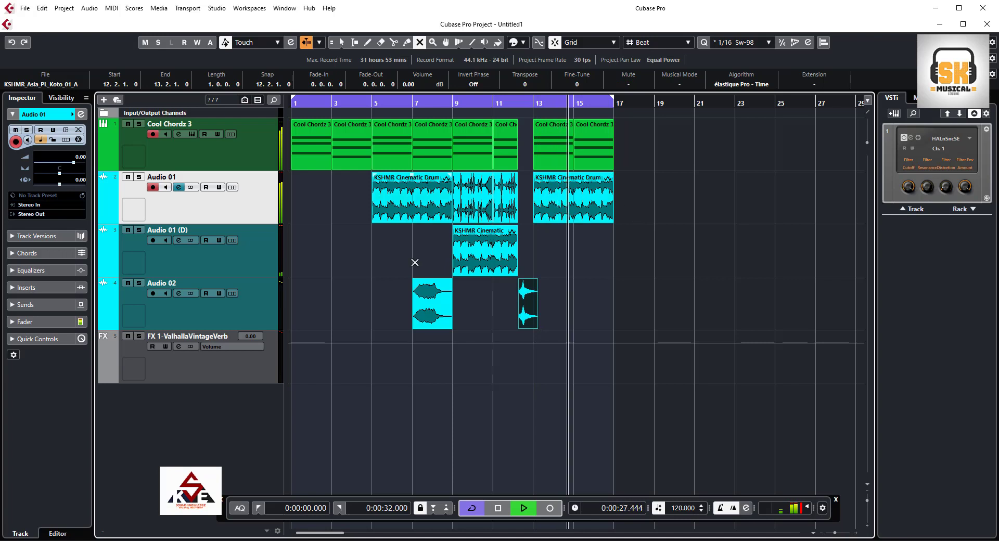
{"action": "key", "text": "1"}
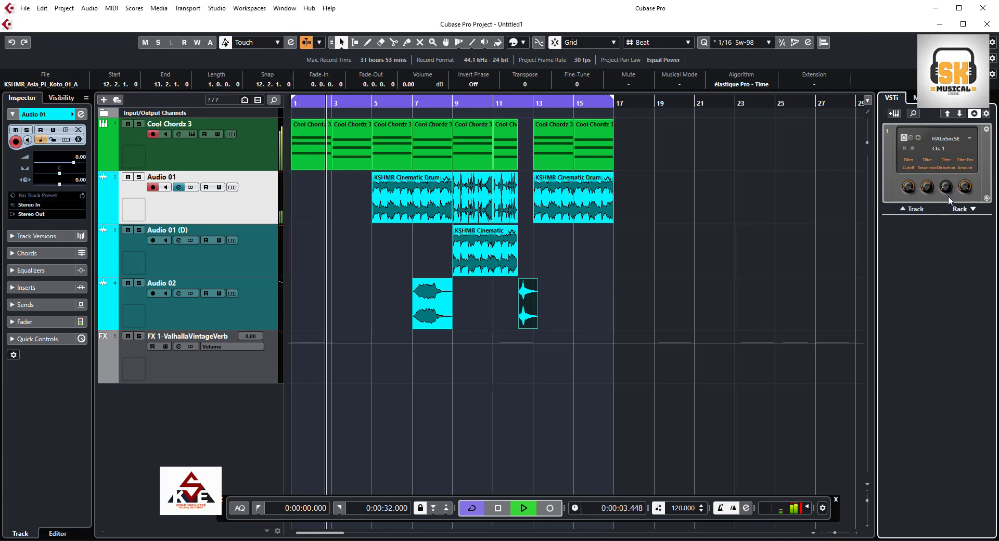
- Raise the filter distortion of HALion Sonic SE during playback, and stop playback shortly before bar 9
{"action": "mouse_move", "coordinate": [947, 188]}
{"action": "left_mouse_down"}
{"action": "mouse_move", "coordinate": [944, 161]}
{"action": "mouse_move", "coordinate": [946, 179]}
{"action": "left_mouse_up"}
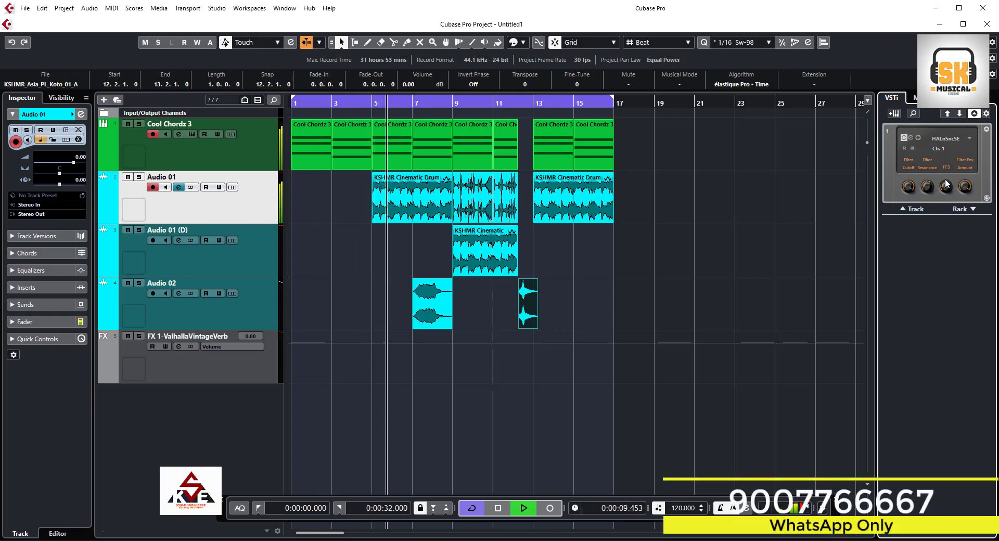
{"action": "key", "text": "g"}
{"action": "key", "text": "g"}
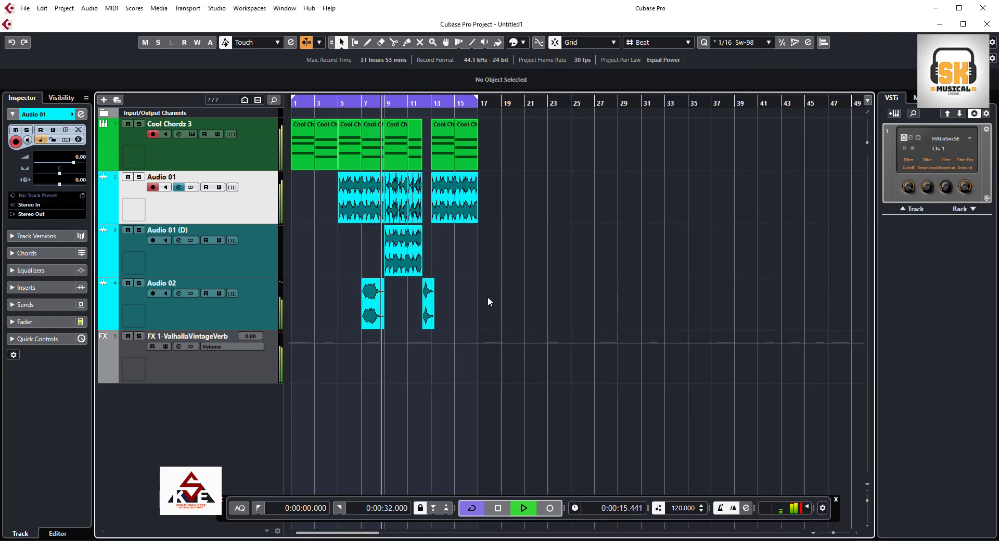
{"action": "key", "text": "space"}
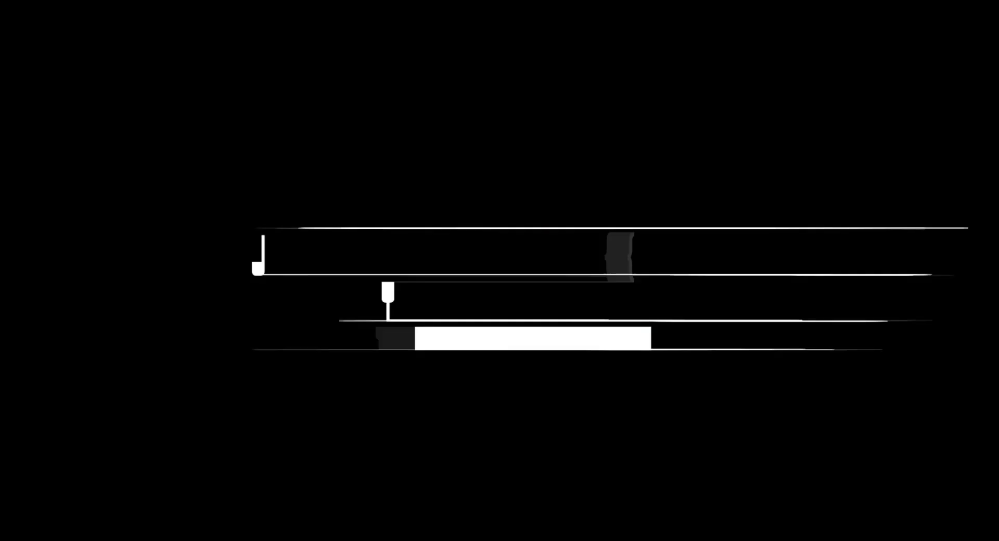